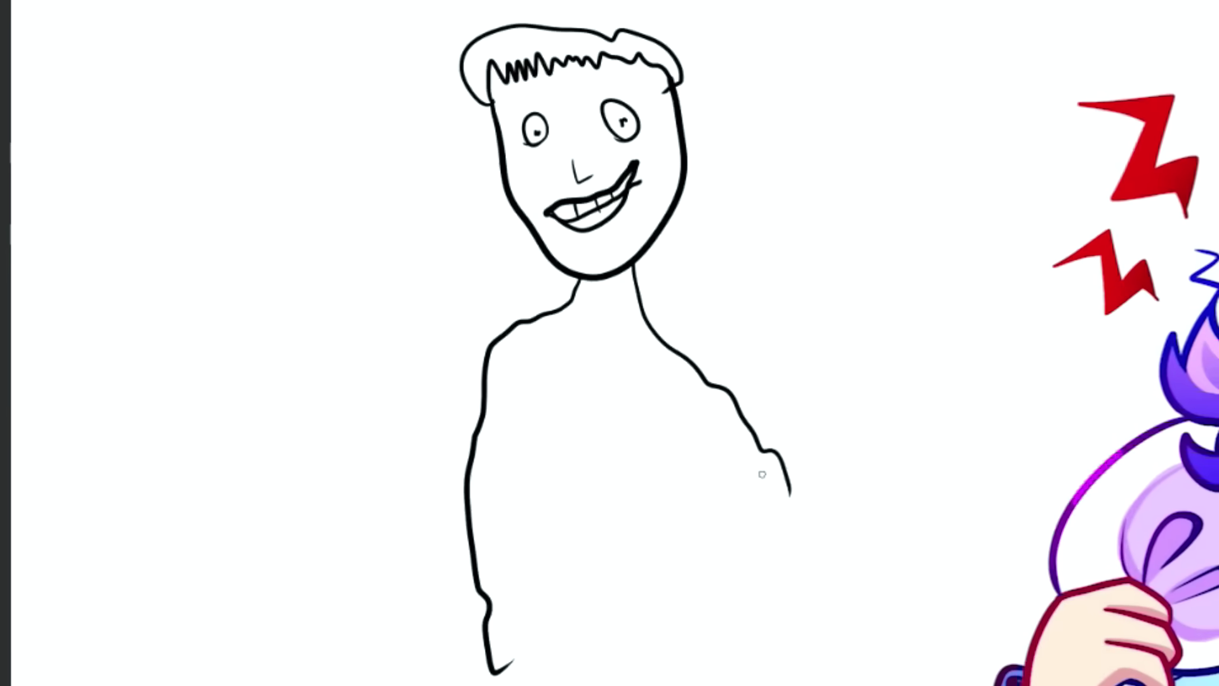
Start a free transform (Ctrl+T) on the earlier spiky-haired figure sketch
{"action": "key", "text": "ctrl+t"}
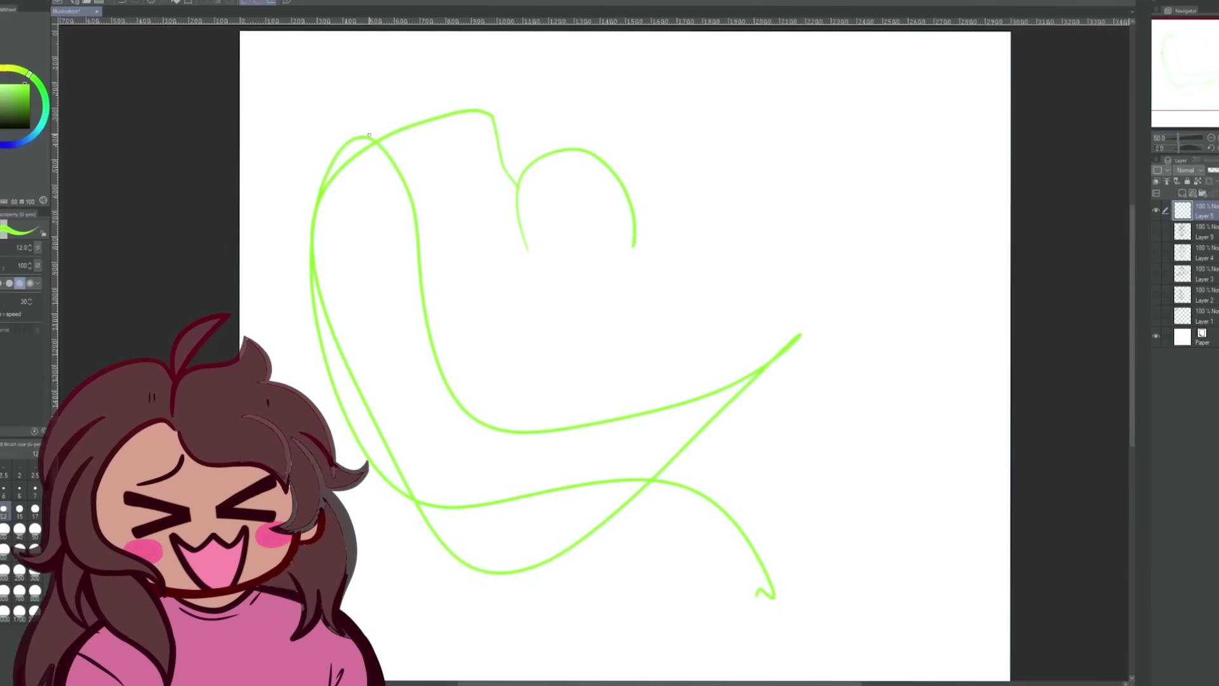
Draw rough green guide curves and extend them at both tops
{"action": "left_click_drag", "start_coordinate": [595, 157], "coordinate": [701, 119]}
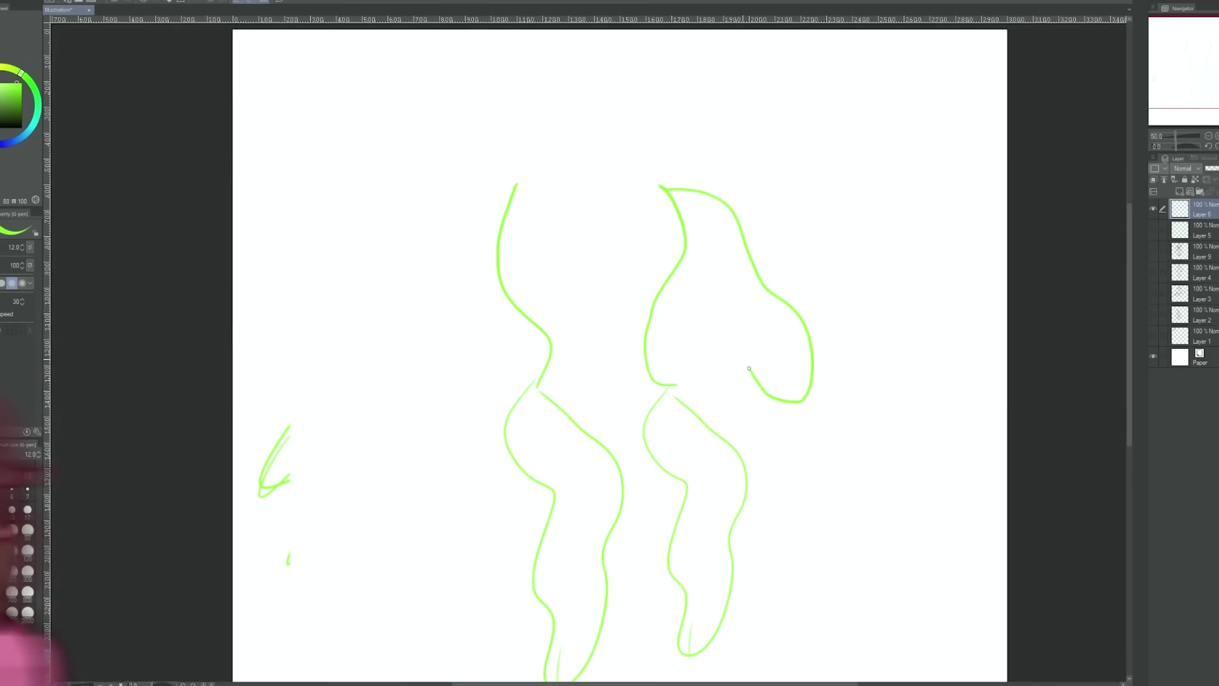
{"action": "left_click_drag", "start_coordinate": [517, 188], "coordinate": [374, 380]}
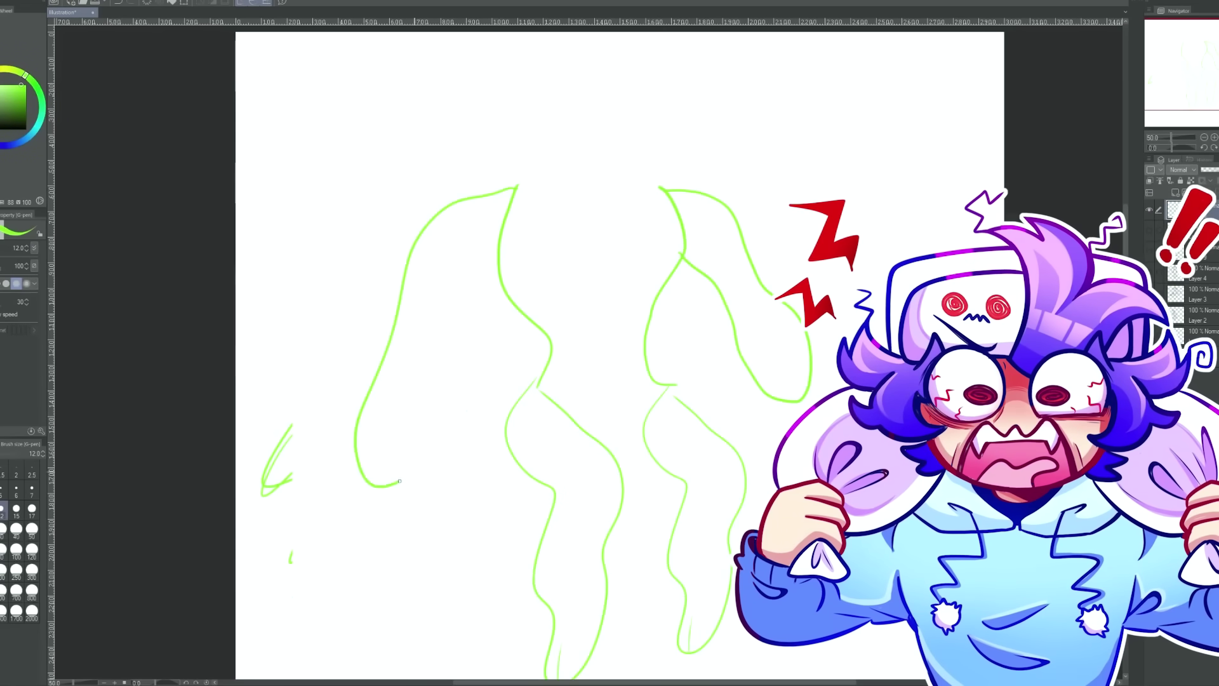